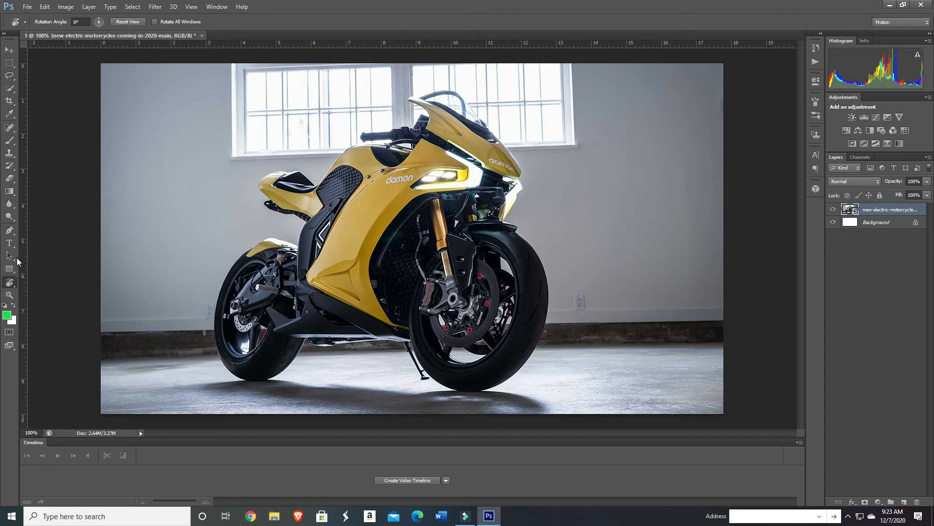
Step: Start a Pen tool path at the bottom of the rear tire and trace up the tire's front edge
left_click(10, 230)
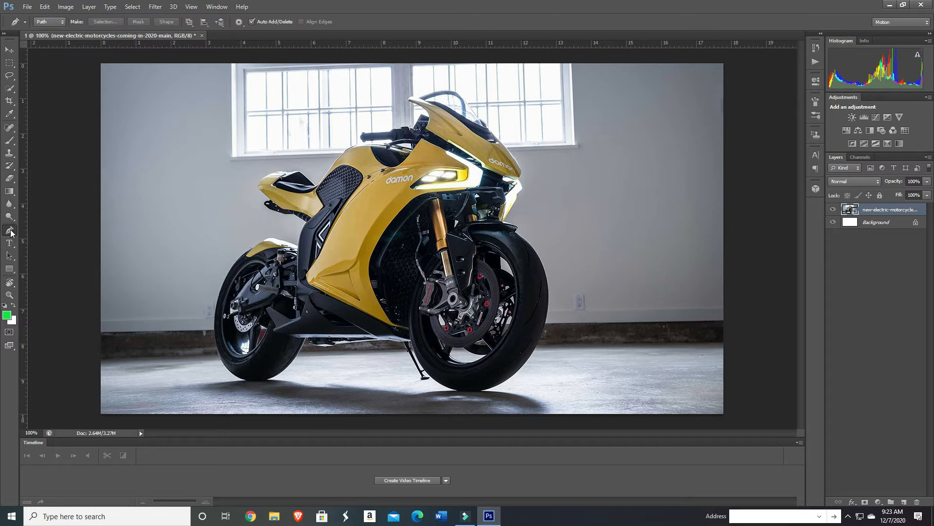
right_click(10, 232)
left_click(43, 232)
left_click(262, 381)
left_click(273, 376)
left_click(283, 371)
left_click(293, 359)
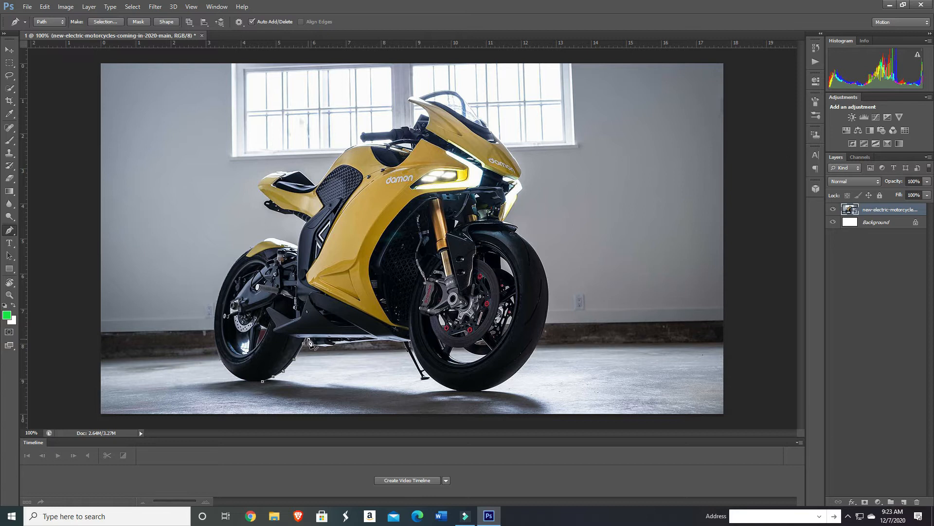
Step: Extend the path with anchor points along the motorcycle's underside to the kickstand
right_click(309, 341)
left_click(343, 108)
left_click(325, 347)
left_click(338, 344)
left_click(350, 343)
left_click(364, 341)
left_click(389, 339)
left_click(402, 342)
Step: Continue the path around the bottom of the front tire and up its outer edge
left_click(449, 389)
left_click(462, 391)
left_click(479, 391)
left_click(494, 387)
left_click(508, 379)
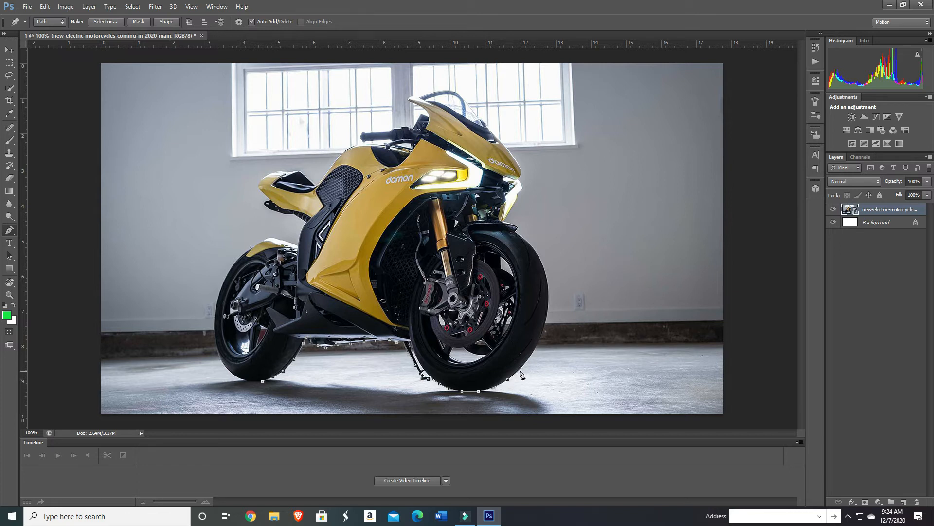
left_click(521, 367)
left_click(534, 351)
Step: Trace the path up the front fairing and over the windshield to its rear tip
left_click(506, 145)
left_click(495, 135)
left_click(484, 120)
left_click(474, 111)
left_click(466, 103)
left_click(458, 91)
left_click(447, 90)
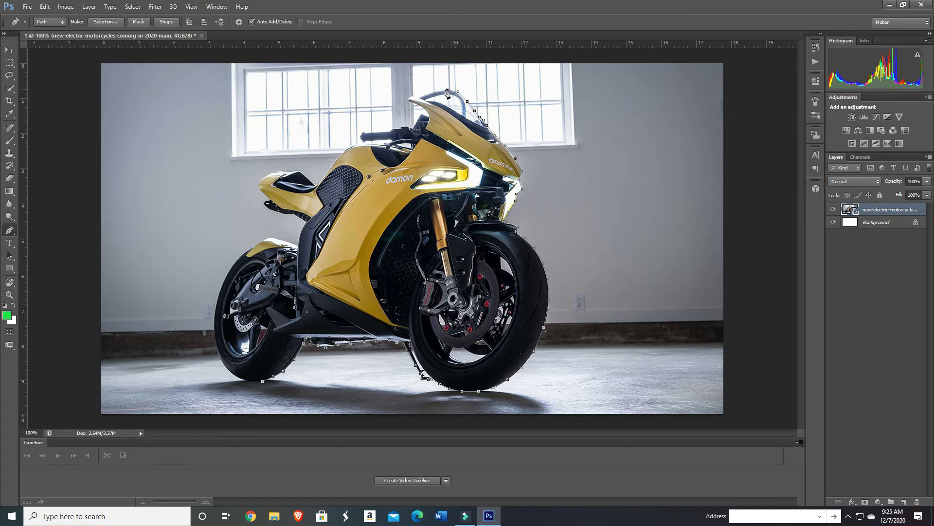
left_click(422, 94)
left_click(419, 96)
left_click(410, 97)
Step: Continue the path along the handlebar and down the fuel tank's edge to the seat
left_click(390, 131)
left_click(382, 132)
left_click(364, 132)
left_click(344, 149)
left_click(330, 166)
left_click(322, 177)
left_click(316, 186)
left_click(312, 181)
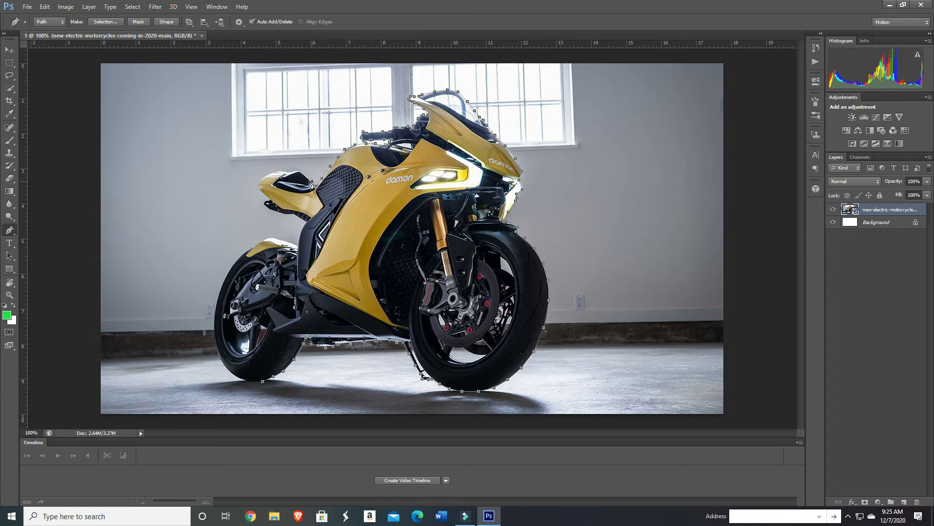
Step: Trace the top of the seat and tail, deleting the anchor point at the tail's tip
left_click(303, 171)
left_click(295, 169)
left_click(290, 171)
left_click(285, 171)
left_click(279, 170)
left_click(273, 171)
left_click(264, 177)
right_click(259, 186)
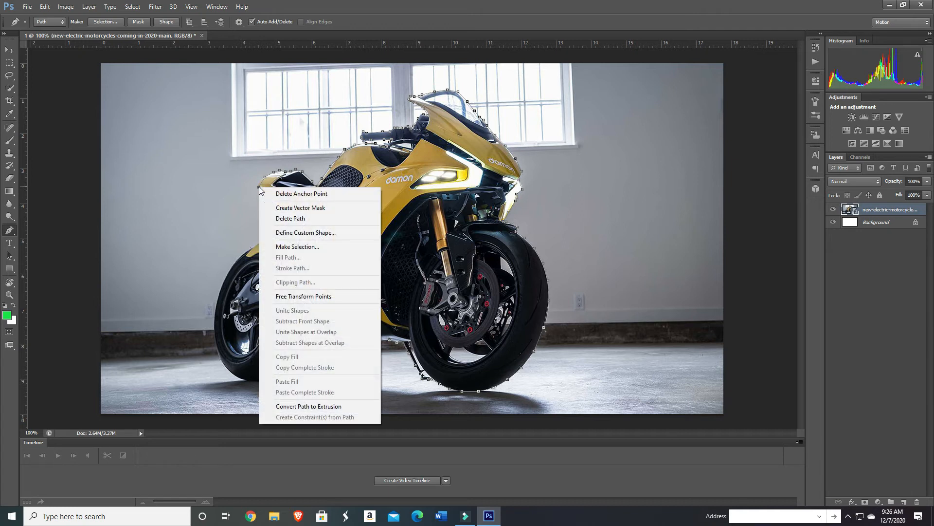
left_click(287, 194)
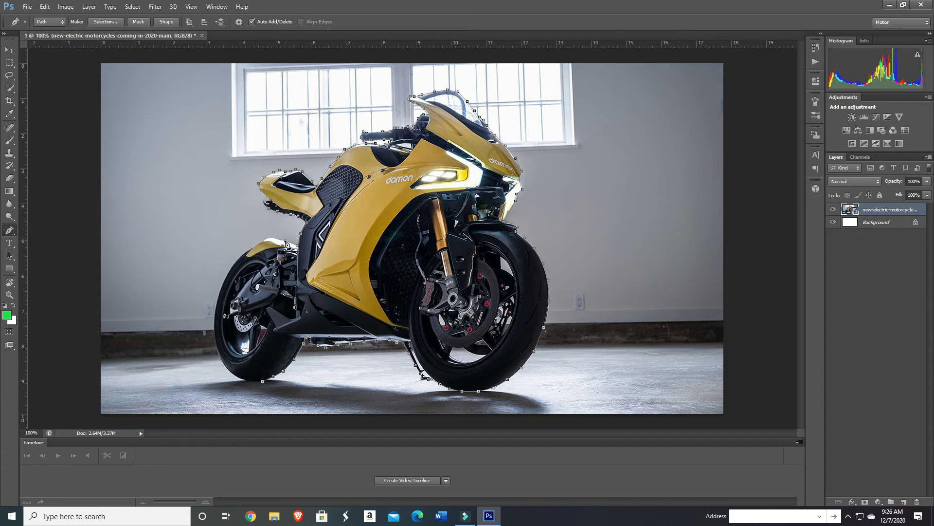
Step: Trace the rear fender and outer edge of the rear wheel, closing the path at its starting point
left_click(270, 238)
left_click(262, 241)
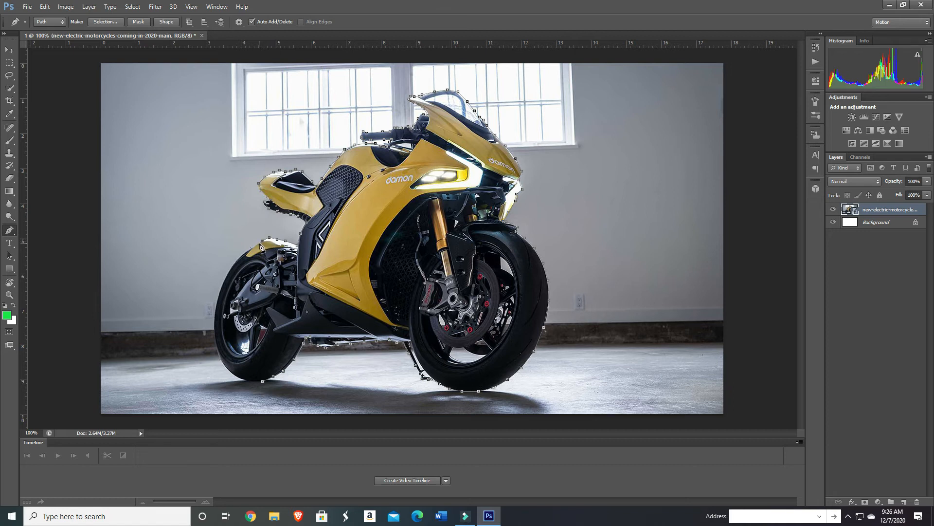
left_click(239, 258)
left_click(230, 269)
left_click(222, 286)
left_click(216, 310)
left_click(214, 332)
left_click(219, 349)
left_click(245, 380)
left_click(263, 382)
Step: Convert the path to a new anti-aliased selection with a 1-pixel feather and copy the motorcycle to a new layer
left_click(112, 20)
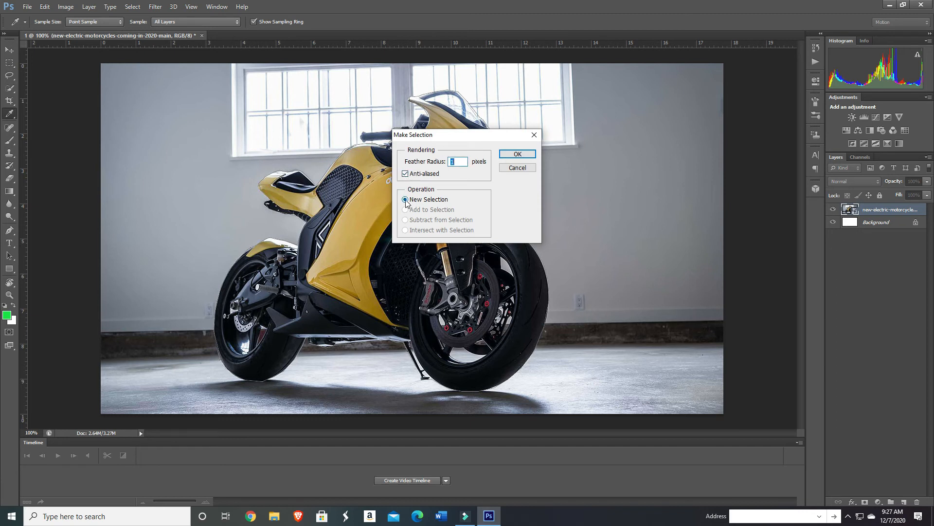
left_click(514, 155)
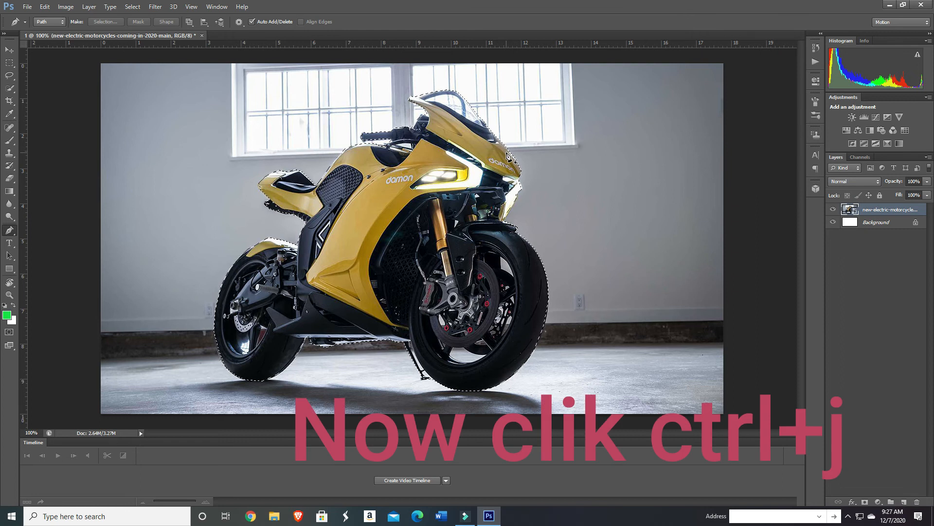
key("ctrl+j")
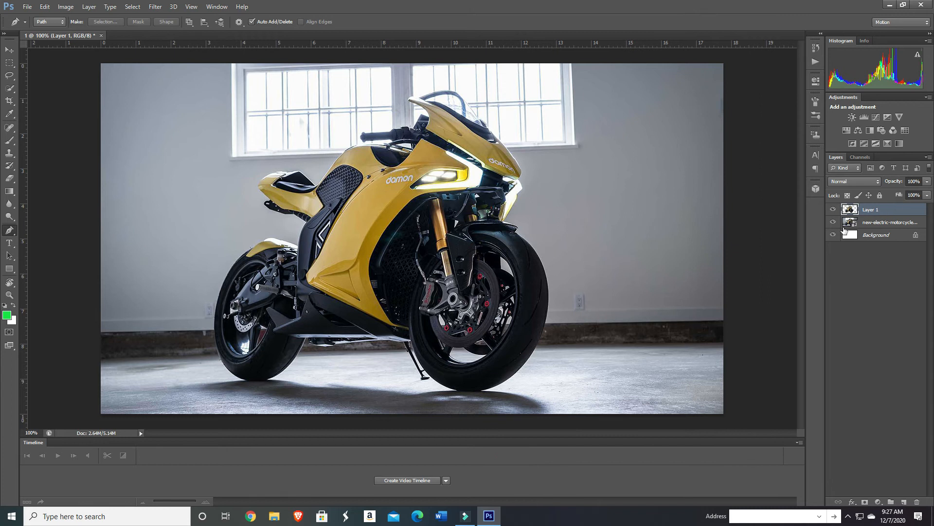
Step: Inspect the layer stack by toggling Layer 1's visibility and selecting the photo and Background layers in turn
left_click(834, 210)
left_click(835, 210)
left_click(846, 224)
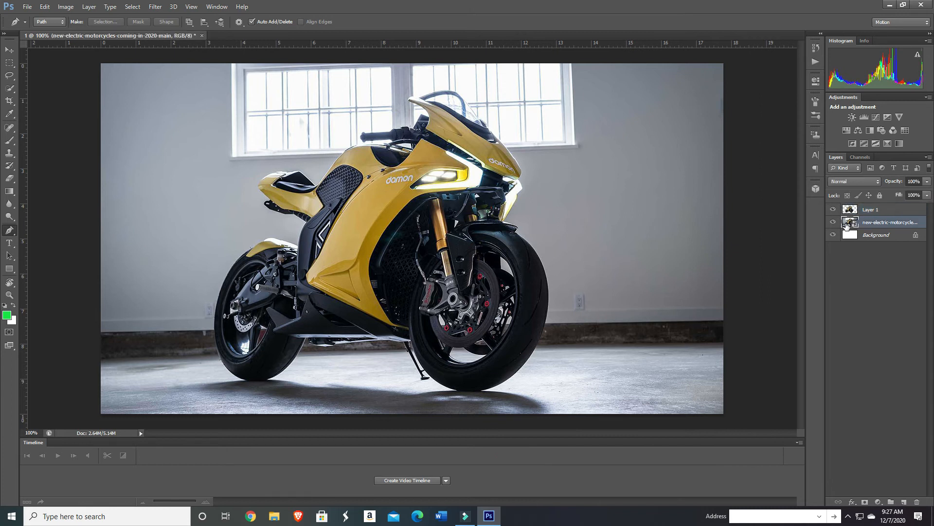
left_click(846, 235)
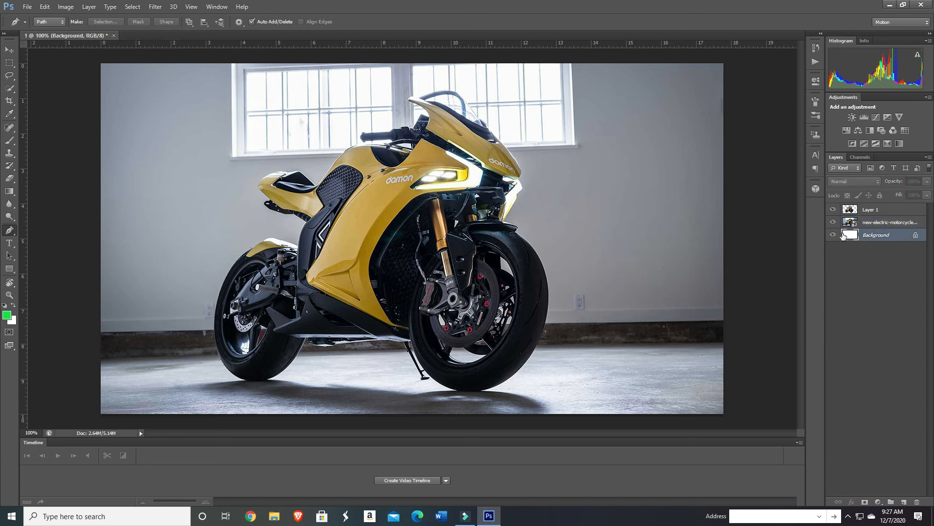
Step: Enable an Outer Glow layer style on Layer 1, the motorcycle cutout
left_click(852, 211)
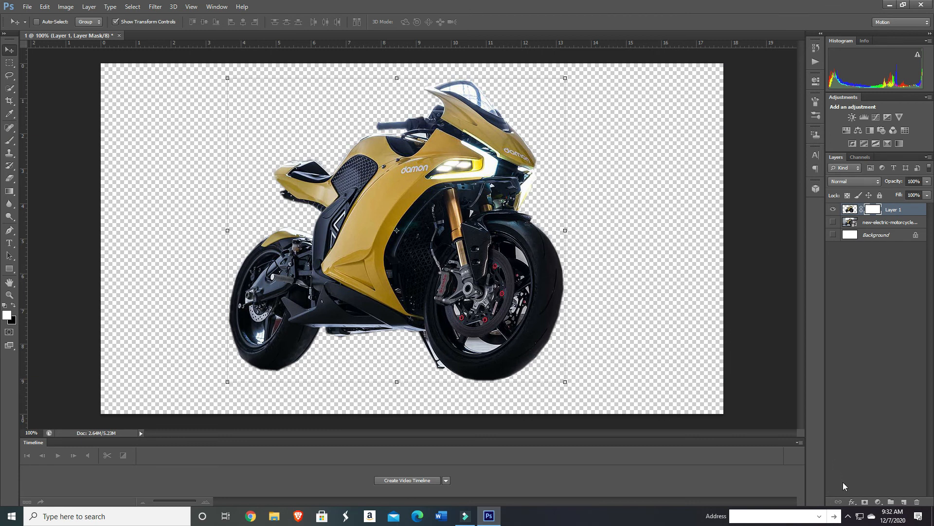
left_click(852, 502)
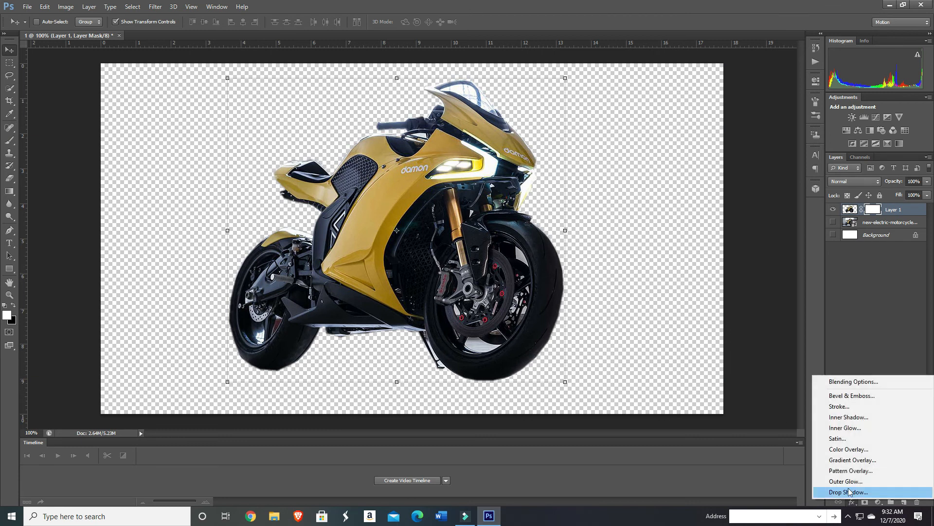
left_click(840, 382)
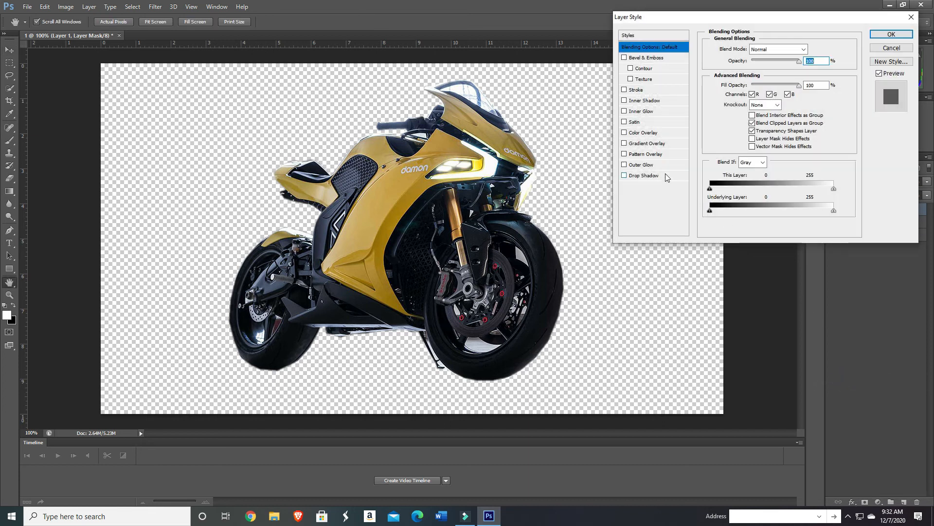
left_click(643, 165)
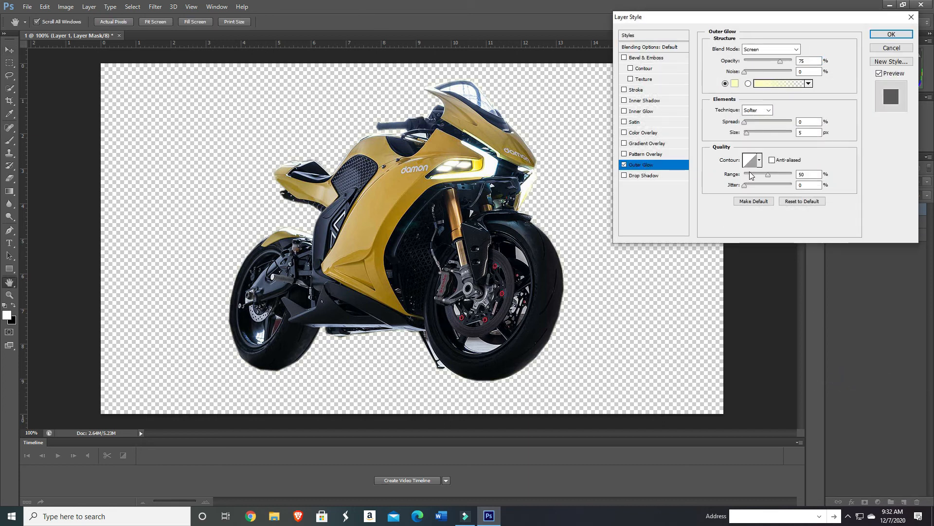
Step: Set the outer glow colour to red, e91c21
left_click(734, 84)
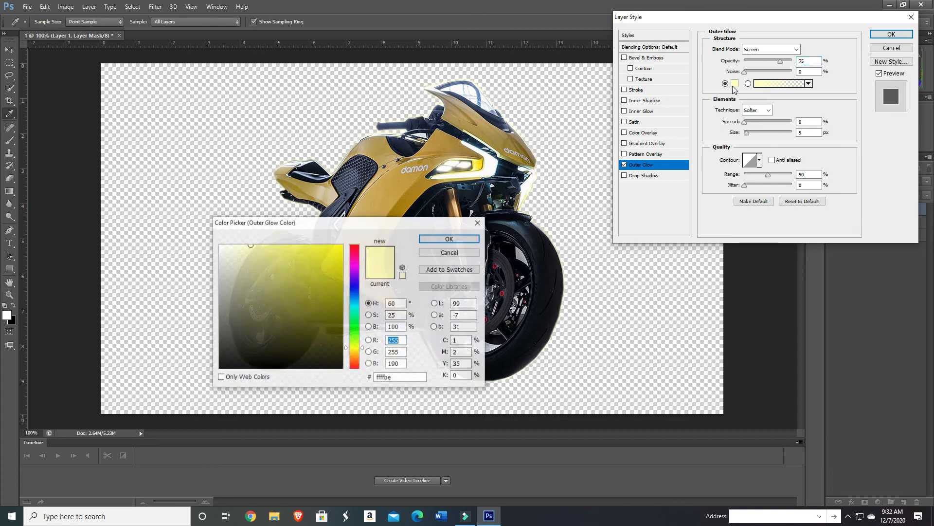
left_click(357, 249)
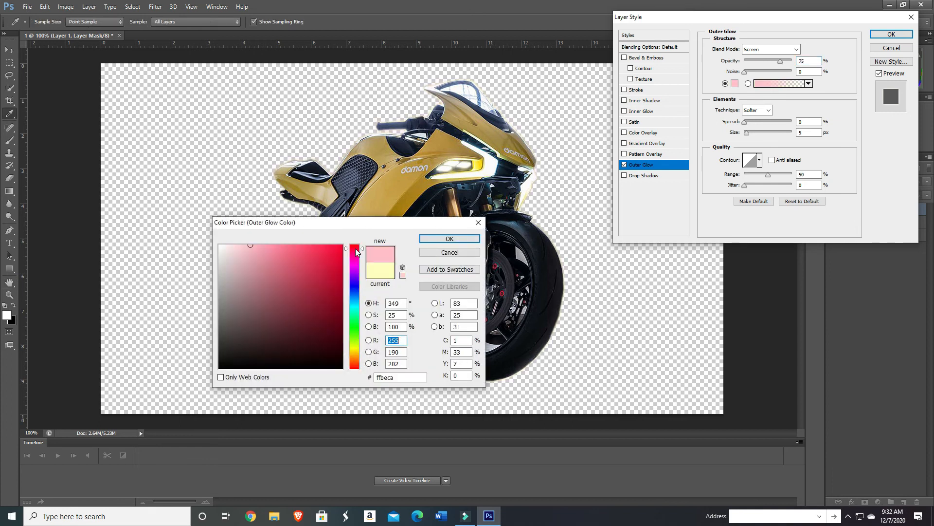
left_click_drag(356, 248, 356, 245)
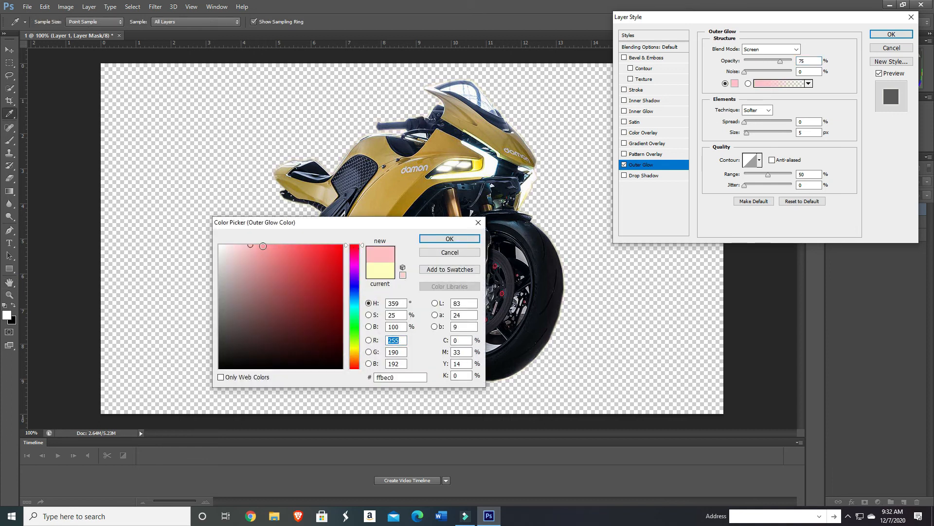
left_click_drag(252, 247, 327, 255)
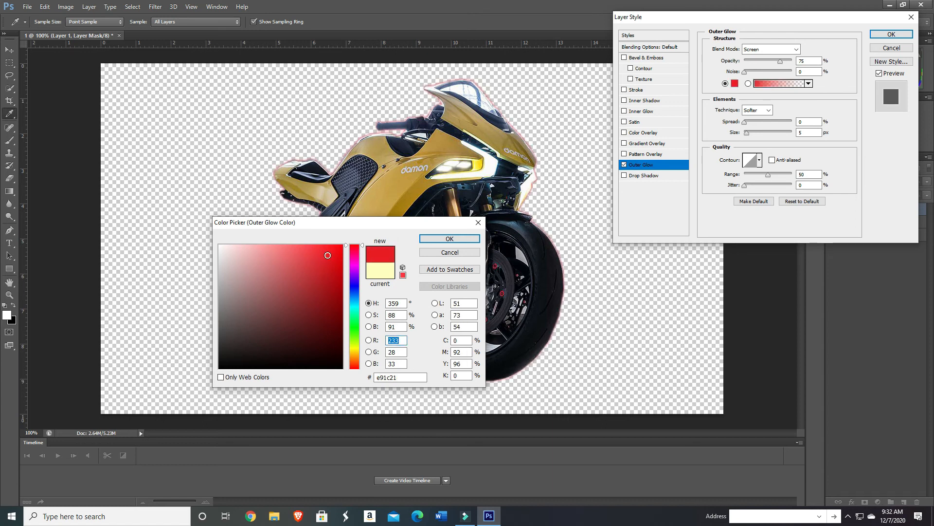
left_click(437, 239)
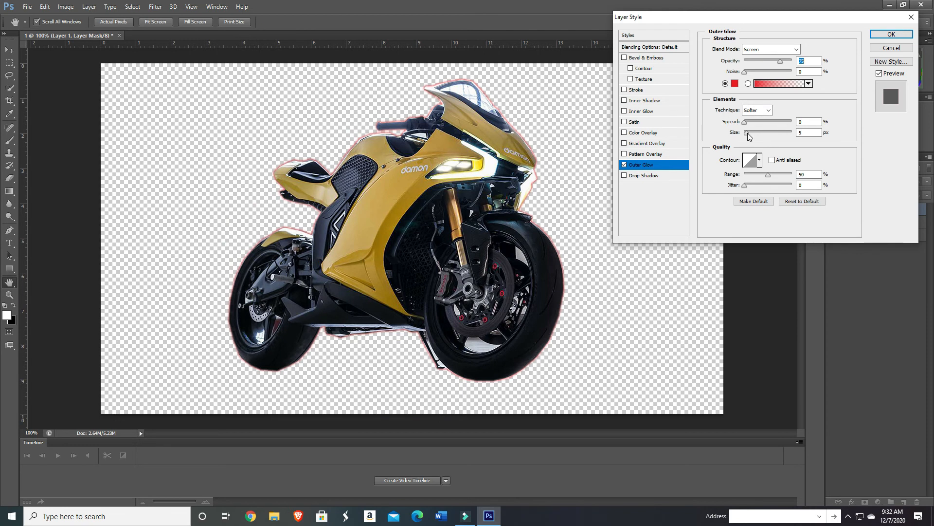
Step: Set the outer glow's size to 18 px, spread to 61% and noise to about 29%
mouse_move(748, 136)
left_mouse_down()
mouse_move(779, 131)
mouse_move(751, 122)
mouse_move(783, 124)
mouse_move(764, 122)
mouse_move(753, 135)
left_mouse_up()
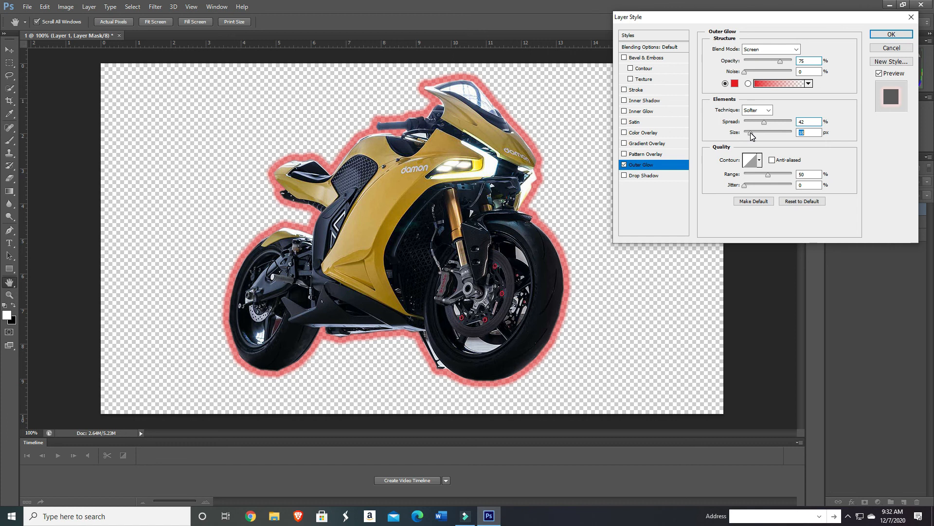
left_click_drag(764, 122, 775, 125)
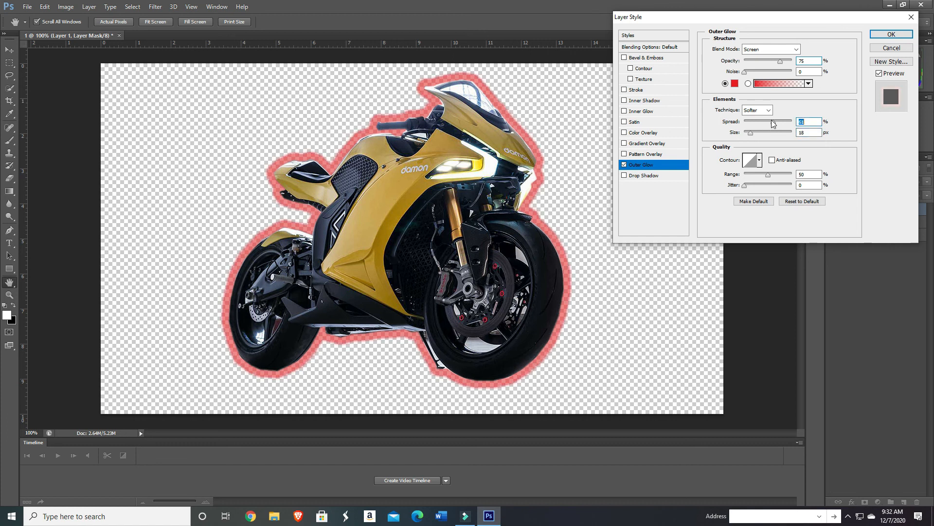
left_click_drag(745, 72, 760, 73)
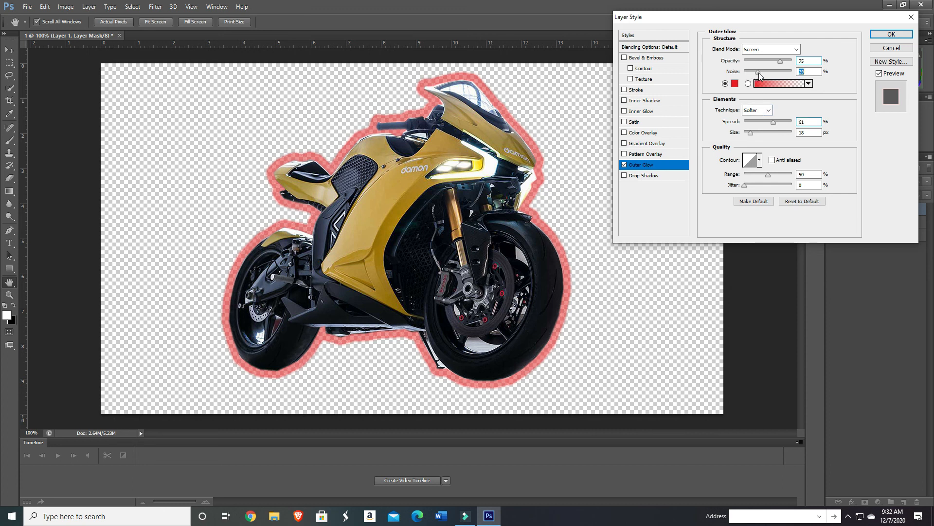